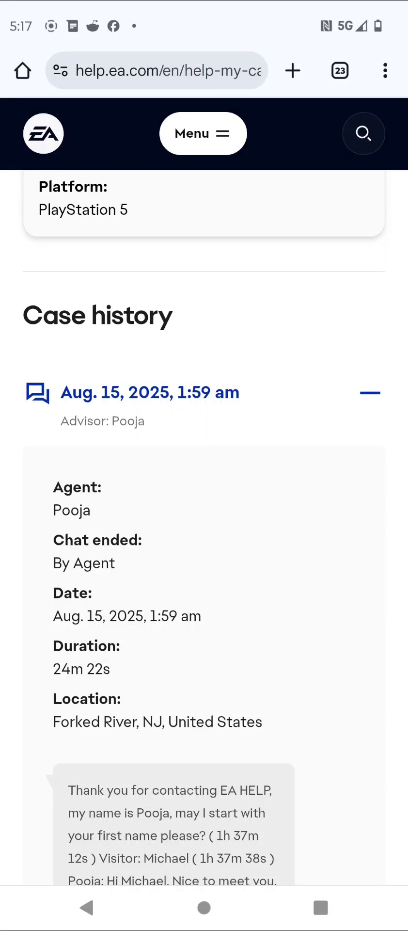
# Scroll up and down through the current case details page.
pyautogui.scroll(5, 204, 485)
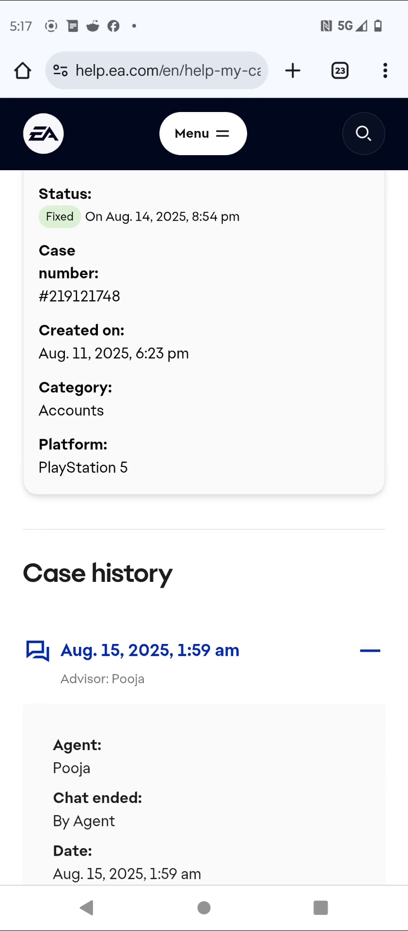
pyautogui.scroll(5, 204, 436)
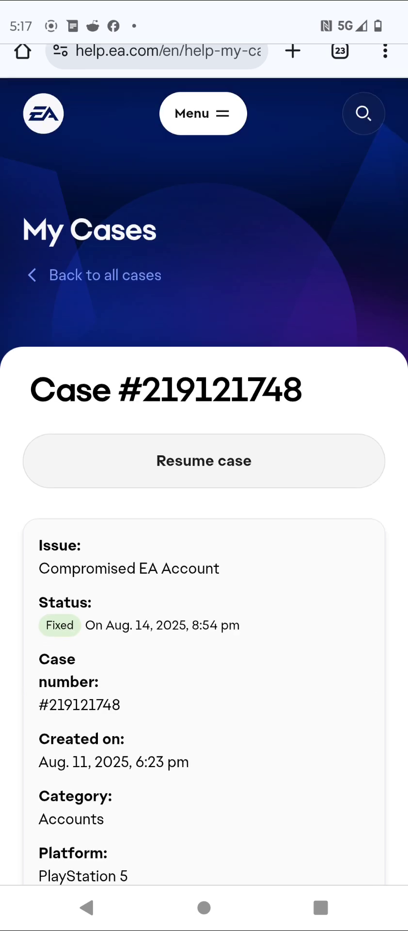
pyautogui.scroll(-5, 204, 485)
pyautogui.scroll(-5, 204, 485)
pyautogui.scroll(2, 204, 485)
pyautogui.scroll(4, 204, 485)
pyautogui.scroll(-5, 204, 485)
pyautogui.scroll(-3, 204, 484)
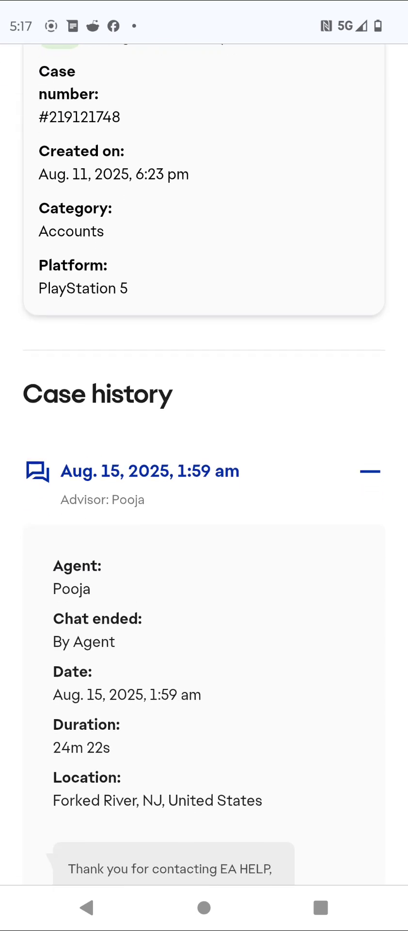
pyautogui.scroll(6, 204, 485)
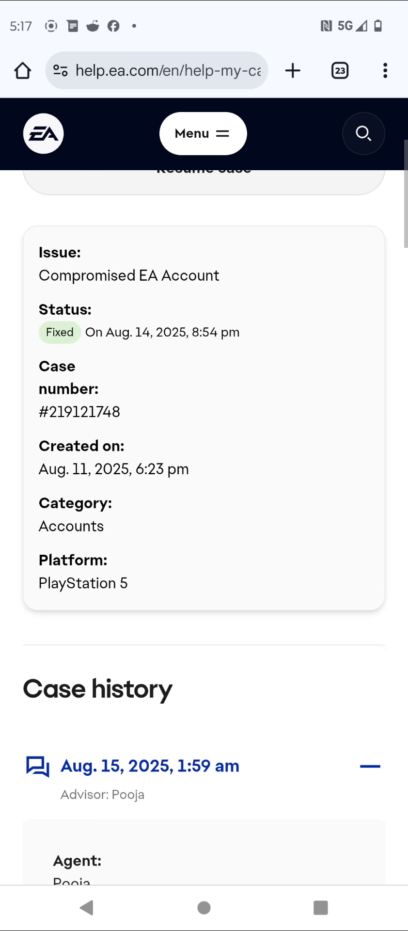
pyautogui.scroll(-5, 204, 484)
pyautogui.scroll(-9, 204, 485)
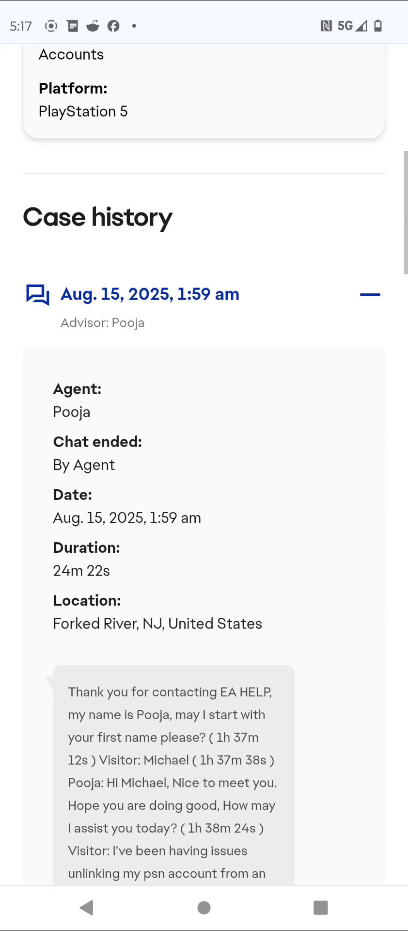
pyautogui.scroll(-5, 204, 485)
pyautogui.scroll(-7, 204, 485)
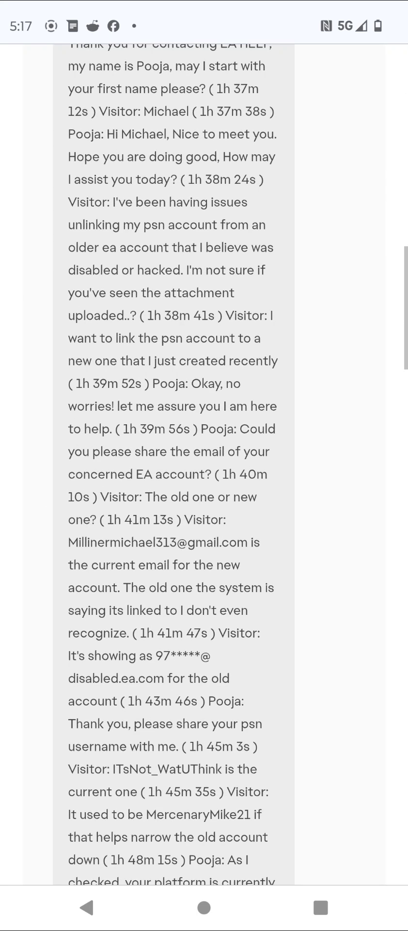
pyautogui.scroll(-7, 204, 485)
pyautogui.scroll(-4, 204, 485)
pyautogui.scroll(-6, 204, 484)
pyautogui.scroll(-2, 204, 485)
pyautogui.scroll(-3, 204, 485)
pyautogui.scroll(-2, 204, 485)
pyautogui.scroll(-10, 204, 485)
pyautogui.scroll(20, 204, 484)
pyautogui.scroll(14, 204, 485)
pyautogui.scroll(-2, 204, 485)
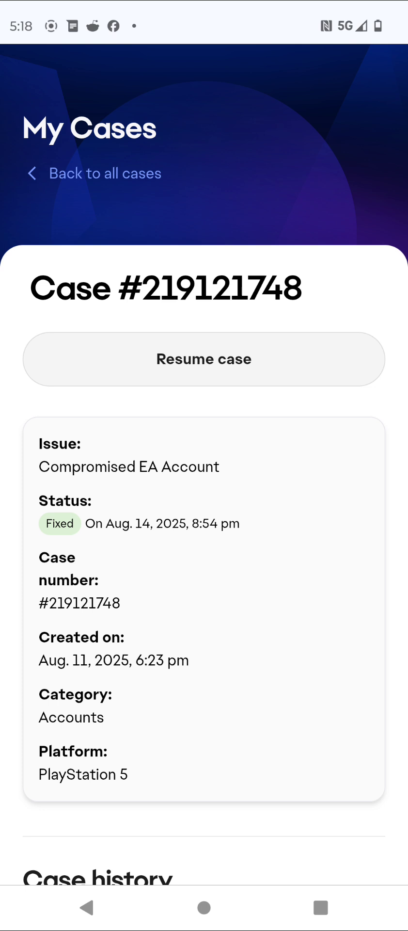
pyautogui.scroll(3, 204, 437)
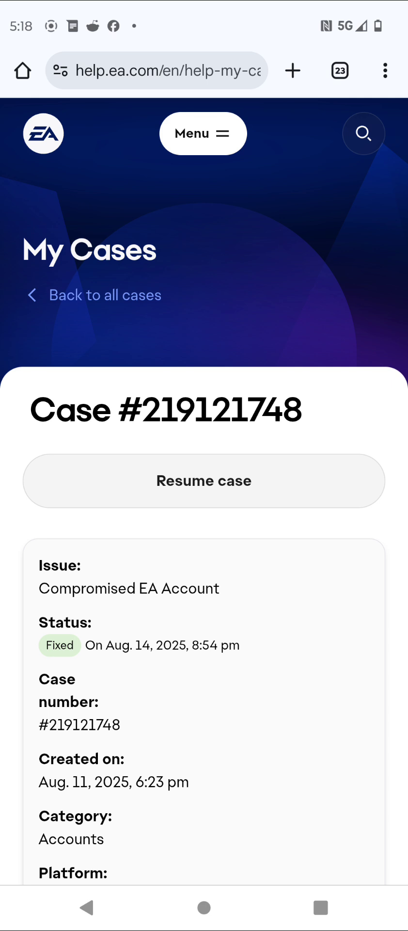
# Return to the EA Help home page and scroll through its content.
pyautogui.click(44, 134)
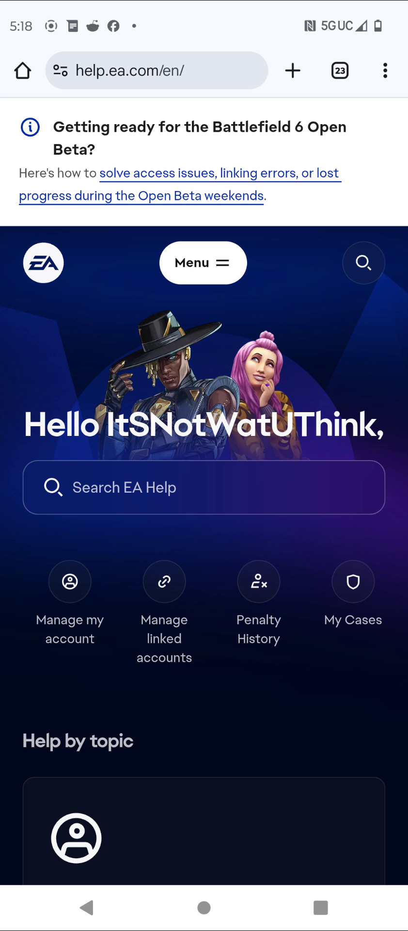
pyautogui.scroll(-3, 204, 485)
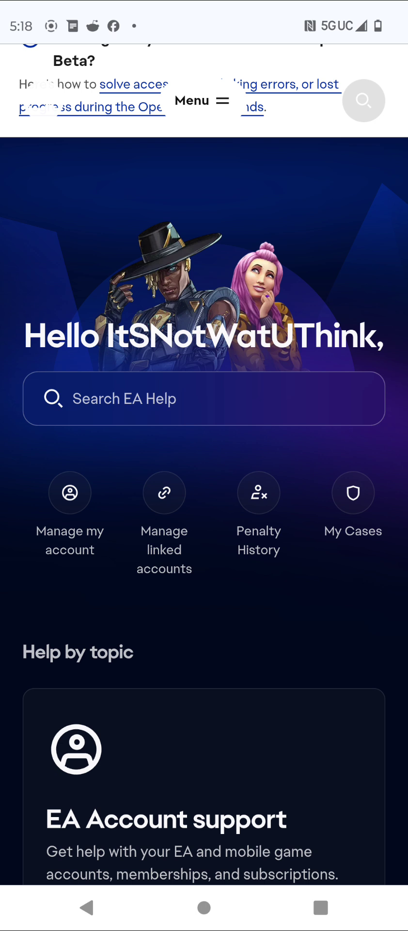
pyautogui.scroll(-2, 204, 465)
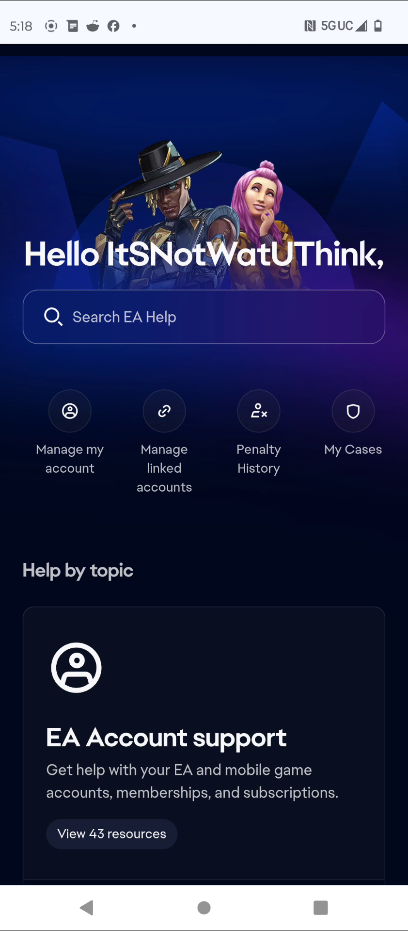
pyautogui.scroll(-2, 204, 465)
pyautogui.scroll(3, 204, 465)
pyautogui.click(203, 176)
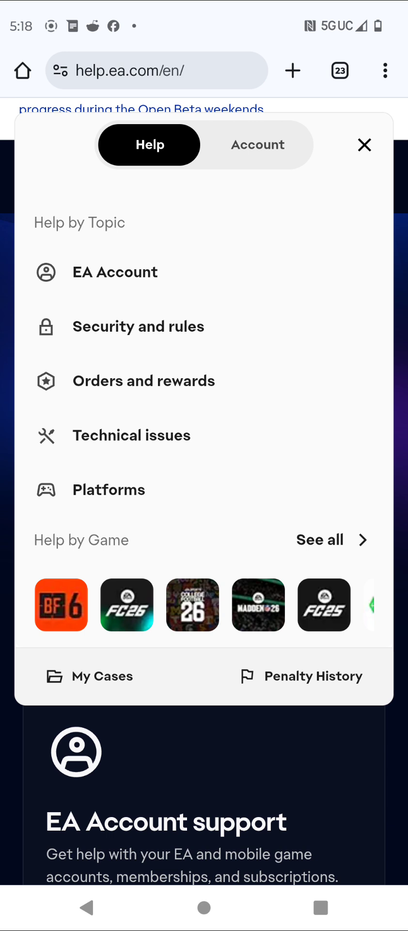
# Glance at the Account menu, then open EA Account under Help by Topic.
pyautogui.click(257, 144)
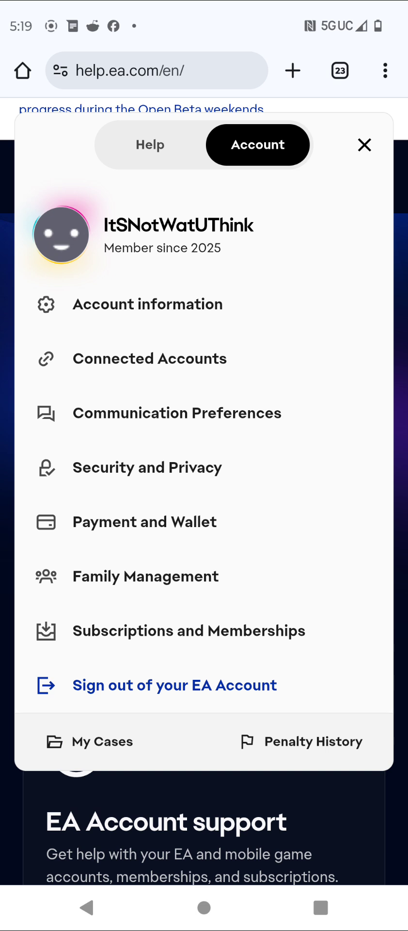
pyautogui.click(150, 144)
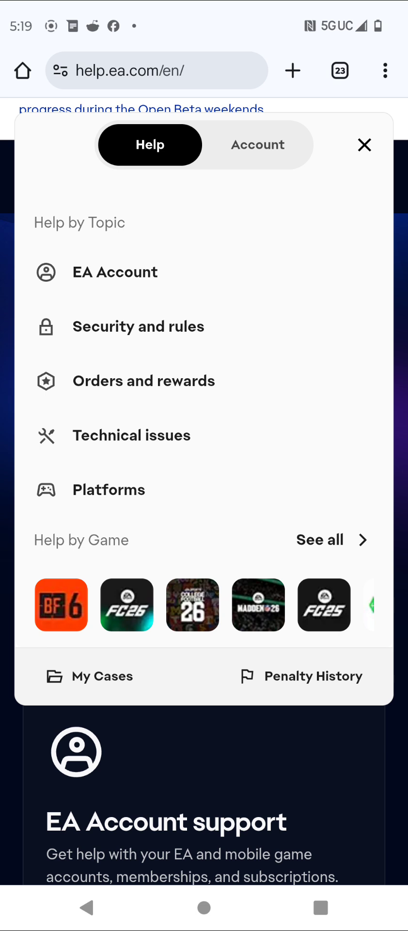
pyautogui.click(115, 272)
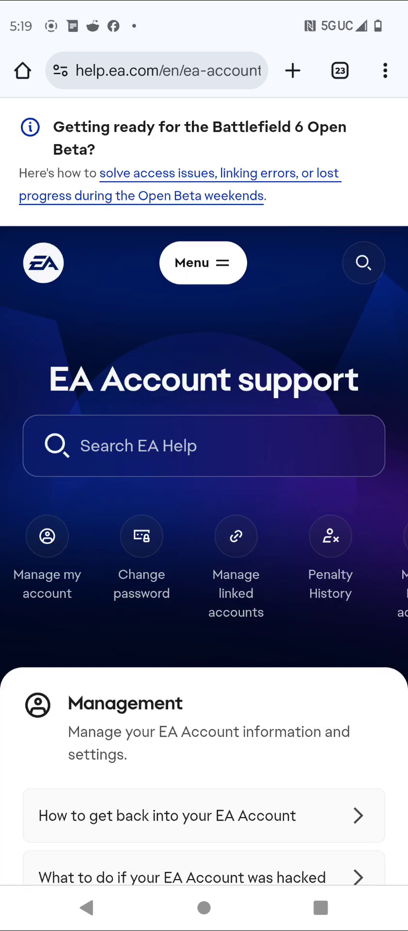
# Open the 'What to do if your EA Account was hacked' article and its Compromised EA Account contact form.
pyautogui.scroll(-2, 204, 465)
pyautogui.scroll(-5, 204, 465)
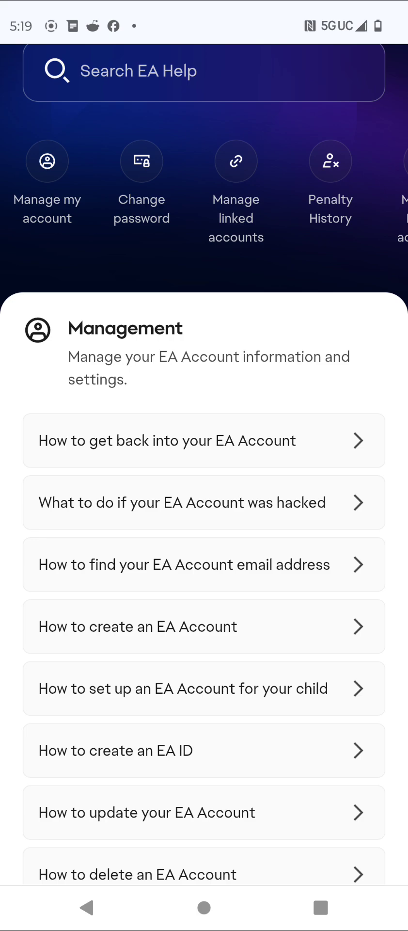
pyautogui.click(182, 502)
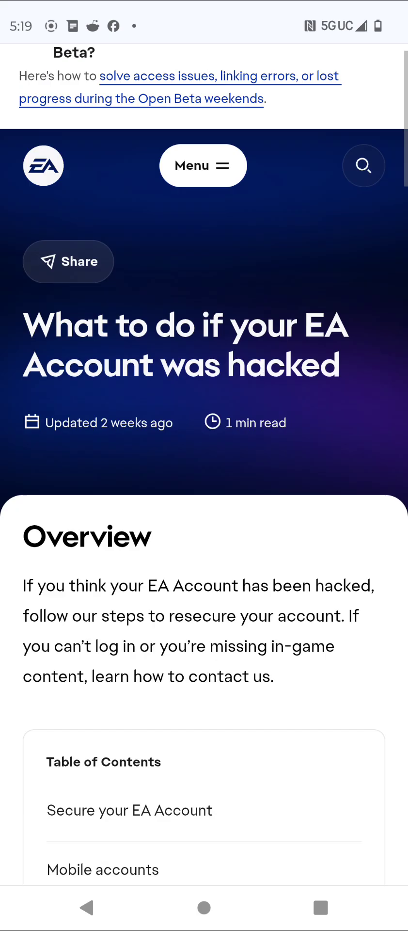
pyautogui.scroll(-20, 204, 484)
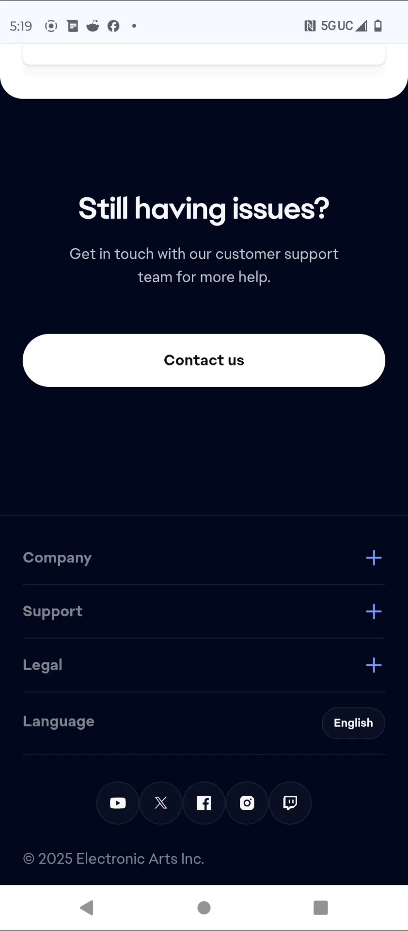
pyautogui.click(204, 360)
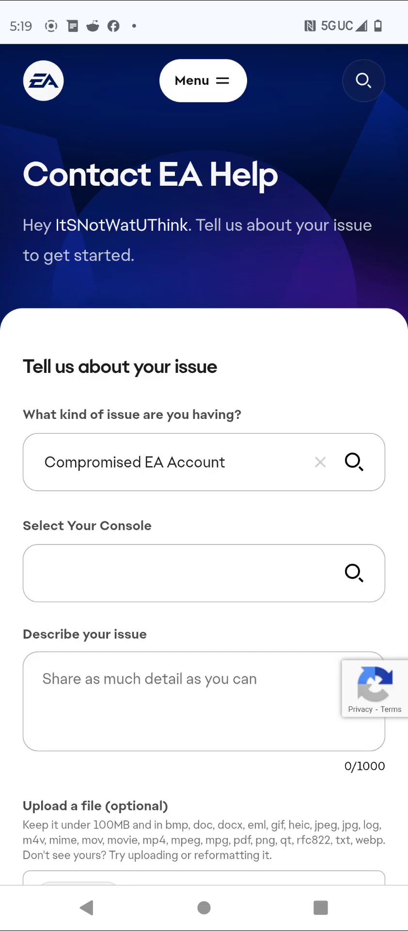
# Scroll down the contact form and Tab to the optional Upload a file field.
pyautogui.scroll(-3, 204, 572)
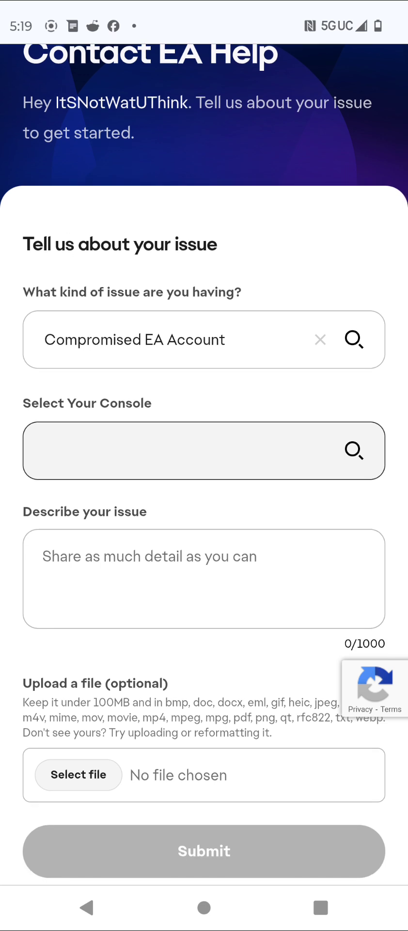
pyautogui.scroll(-3, 204, 577)
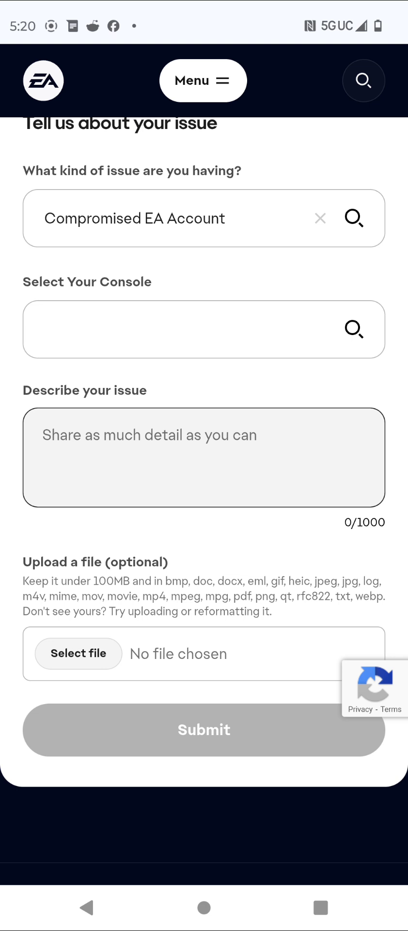
pyautogui.scroll(-2, 204, 436)
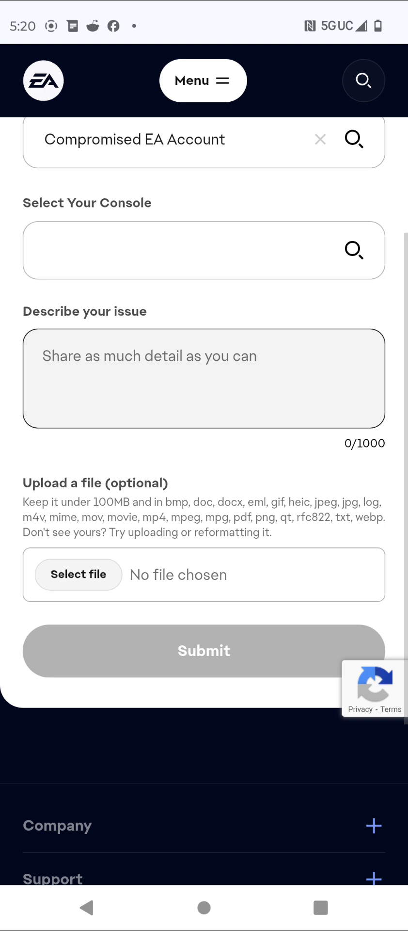
pyautogui.press('Tab')
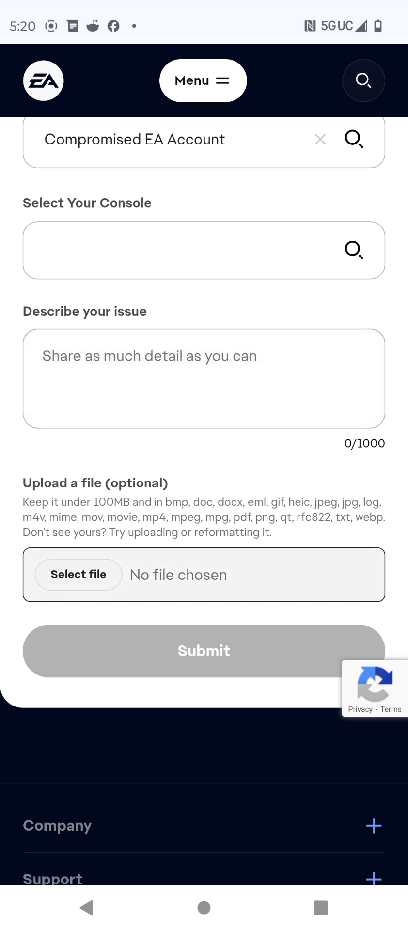
pyautogui.press('Return')
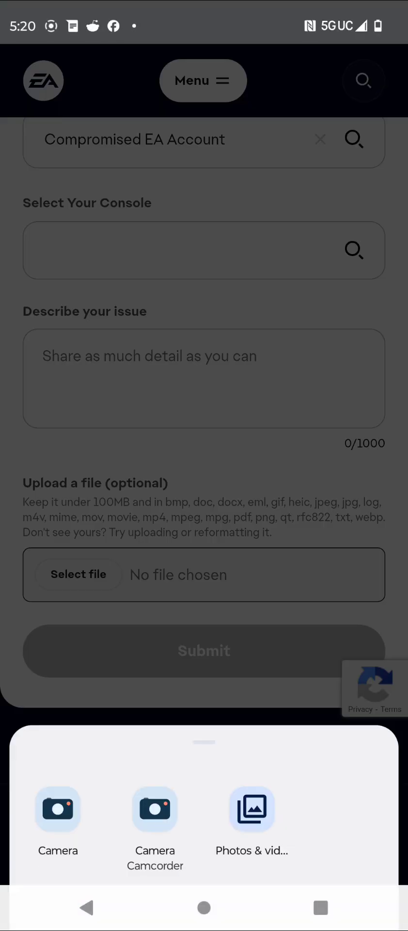
pyautogui.press('Escape')
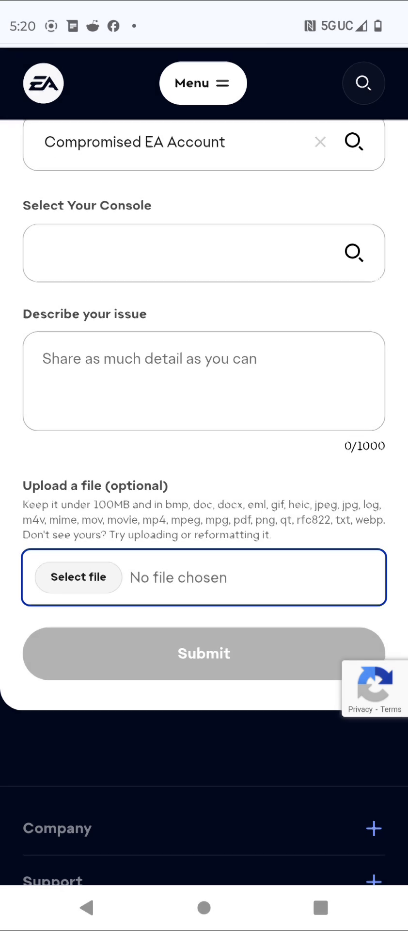
pyautogui.scroll(2, 204, 466)
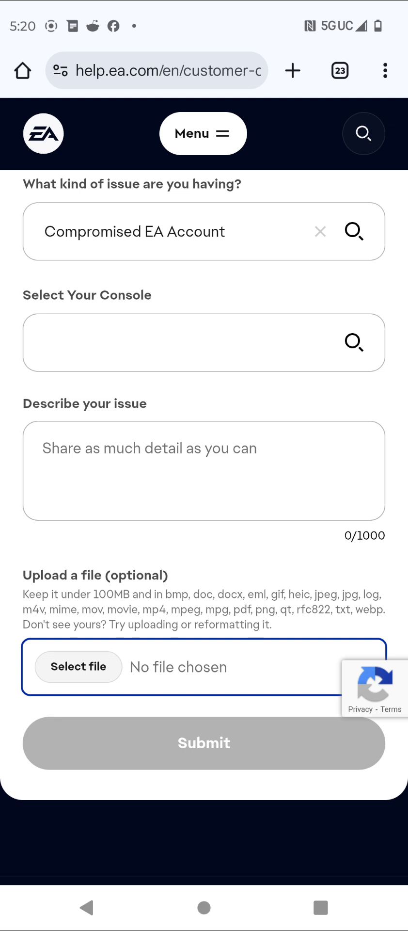
pyautogui.scroll(-2, 204, 466)
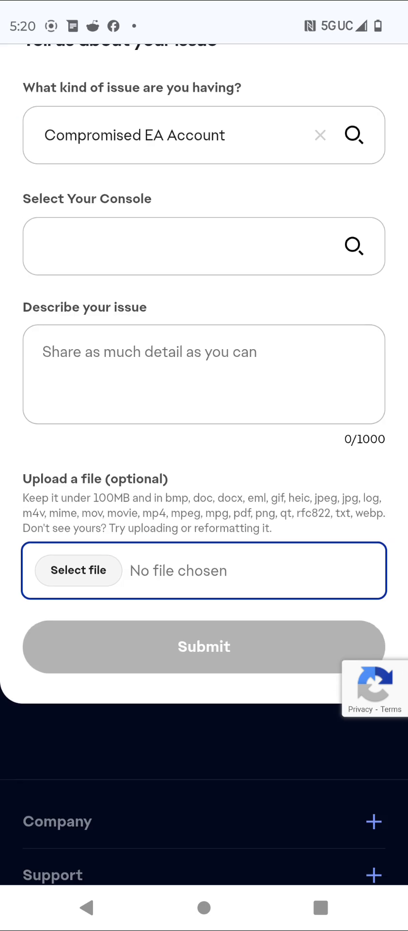
pyautogui.scroll(-5, 204, 465)
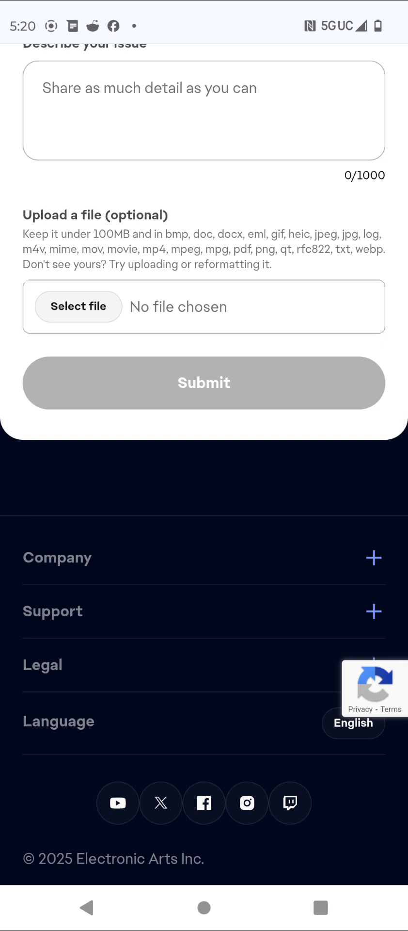
pyautogui.scroll(1, 204, 465)
pyautogui.scroll(-1, 204, 465)
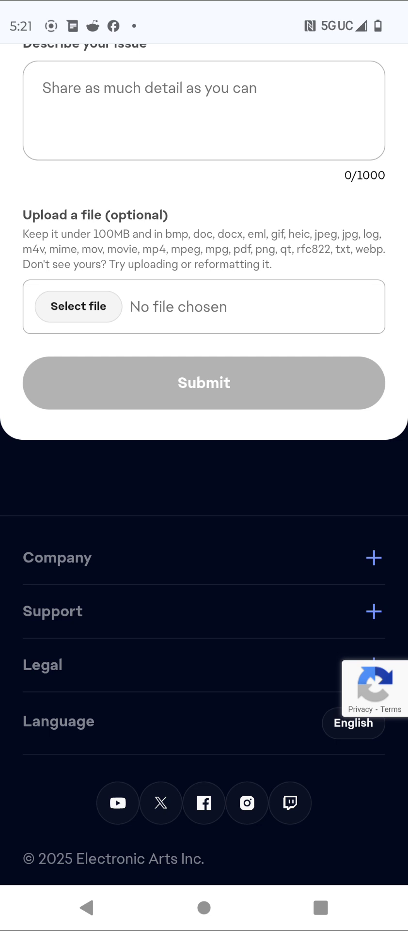
pyautogui.scroll(10, 204, 465)
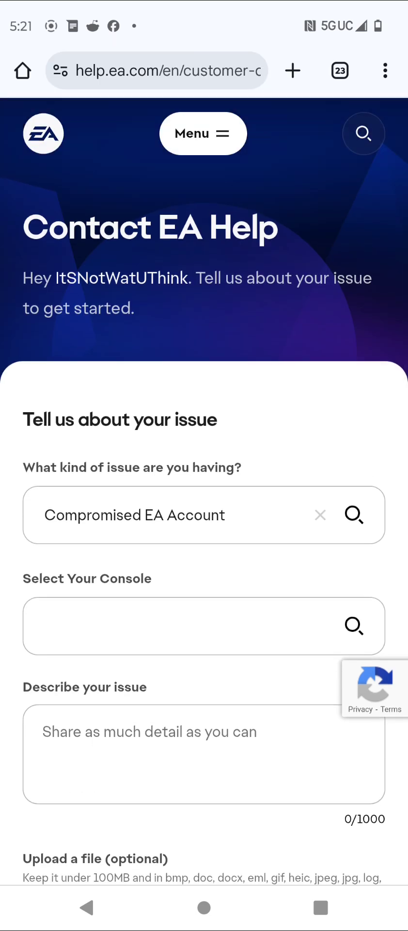
pyautogui.click(204, 133)
pyautogui.click(258, 144)
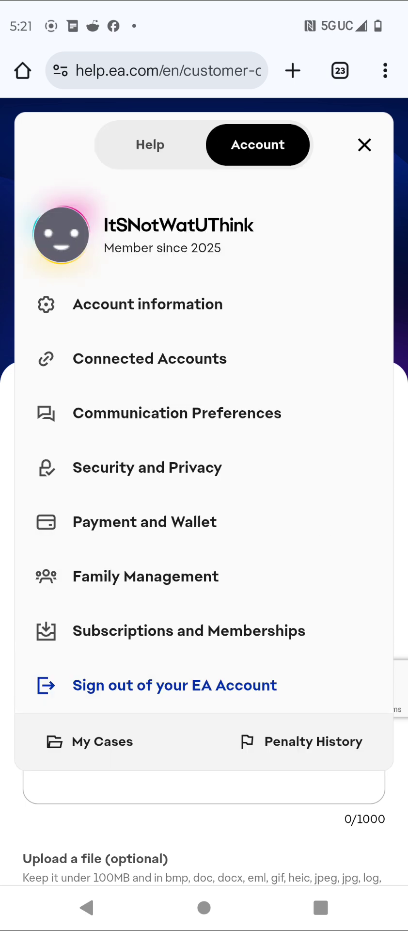
pyautogui.click(150, 144)
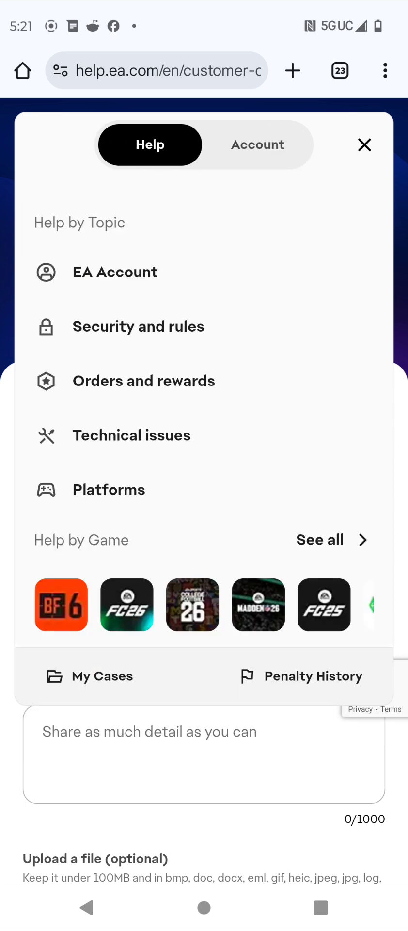
pyautogui.click(102, 676)
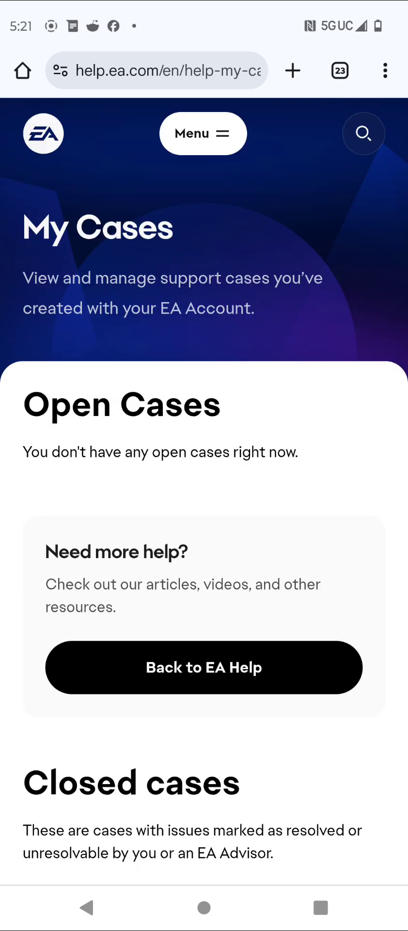
pyautogui.scroll(-10, 204, 465)
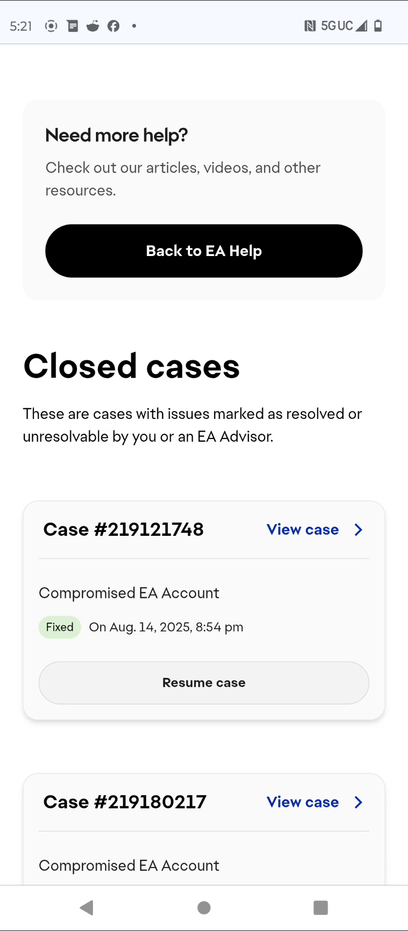
pyautogui.click(302, 530)
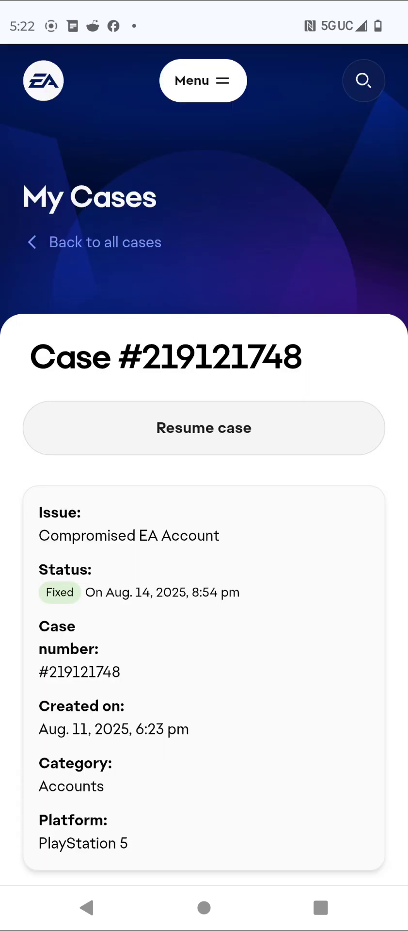
# Expand the Aug. 15, 2025 chat and scroll its transcript to the account-unlinking disclaimer.
pyautogui.scroll(-10, 204, 465)
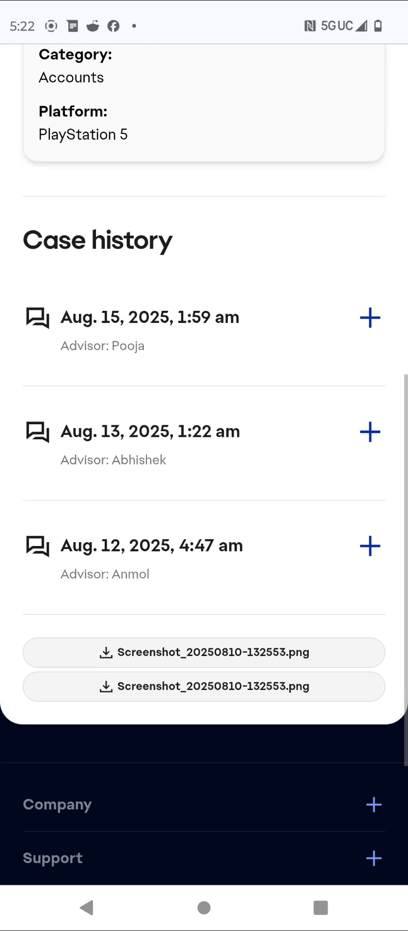
pyautogui.click(150, 378)
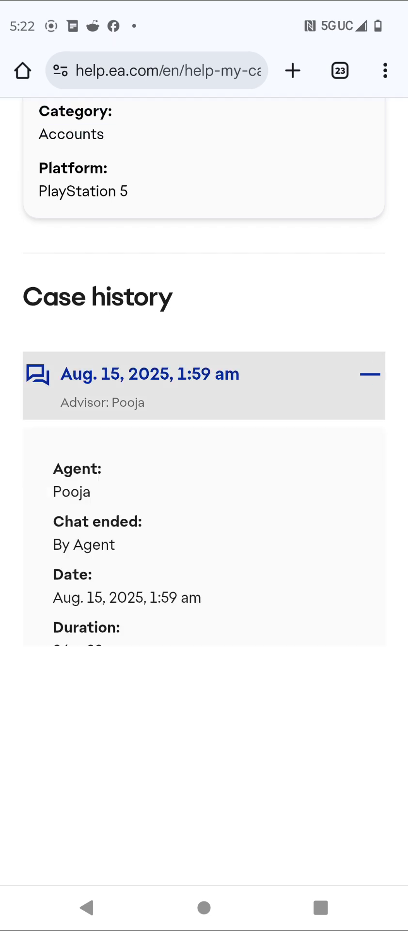
pyautogui.scroll(-5, 204, 466)
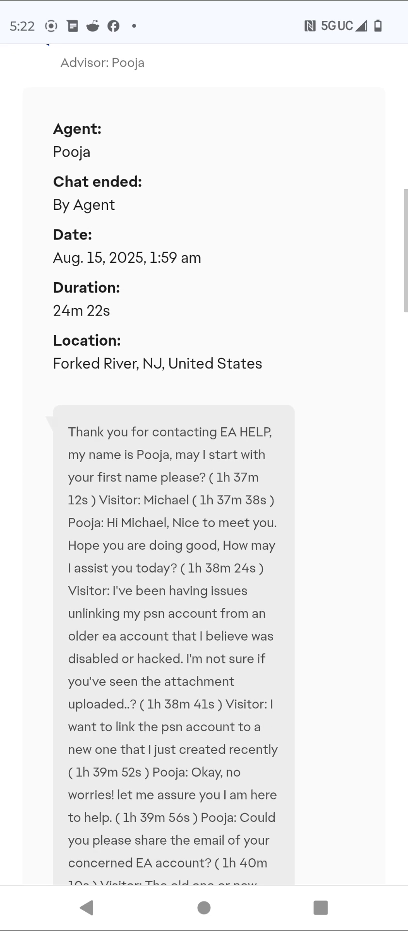
pyautogui.scroll(-4, 204, 465)
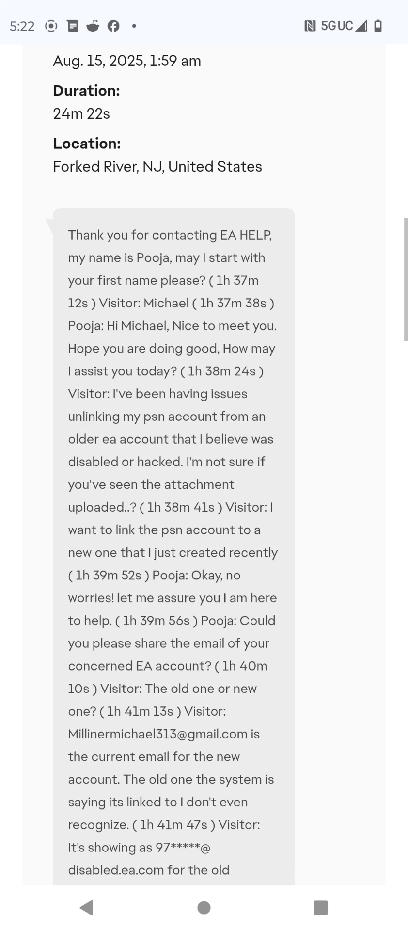
pyautogui.scroll(-5, 204, 465)
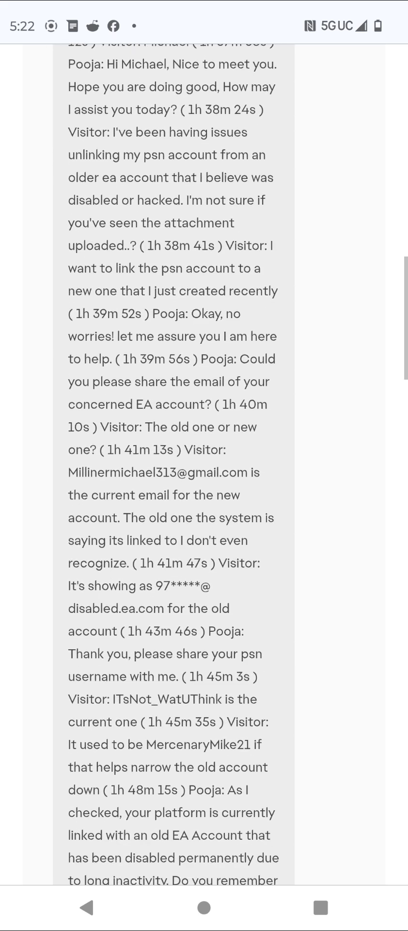
pyautogui.scroll(-2, 205, 465)
pyautogui.scroll(-5, 204, 465)
pyautogui.scroll(-10, 204, 466)
pyautogui.scroll(-5, 204, 465)
pyautogui.scroll(-2, 204, 465)
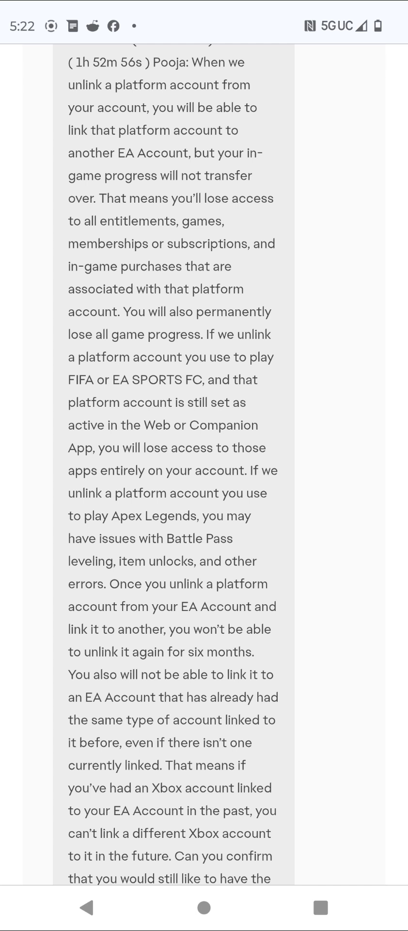
pyautogui.scroll(-6, 204, 464)
pyautogui.scroll(6, 204, 464)
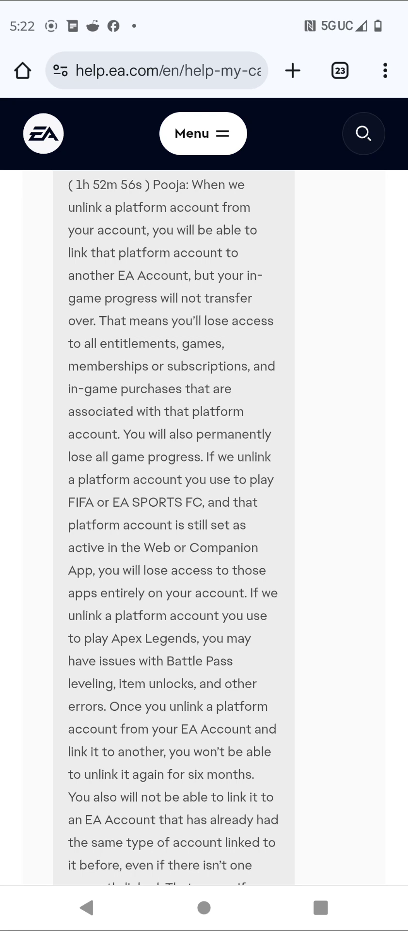
pyautogui.scroll(5, 204, 527)
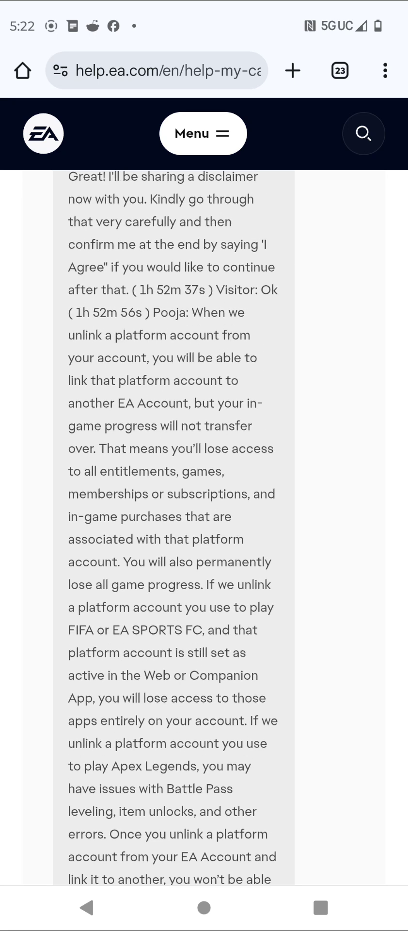
pyautogui.scroll(5, 204, 527)
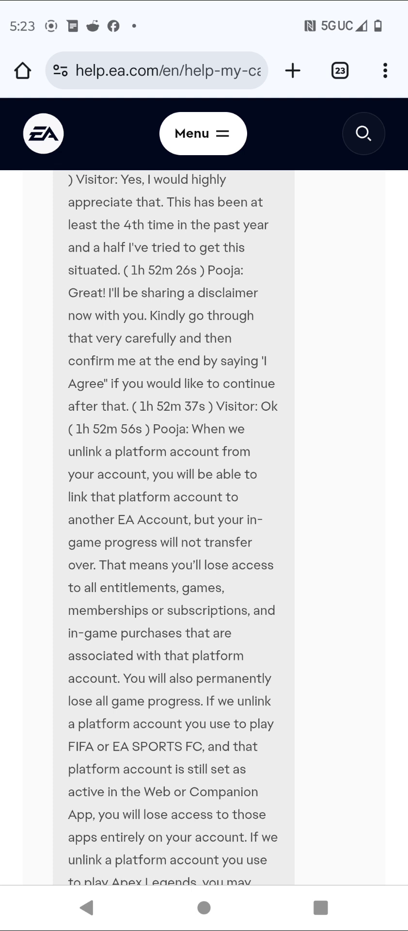